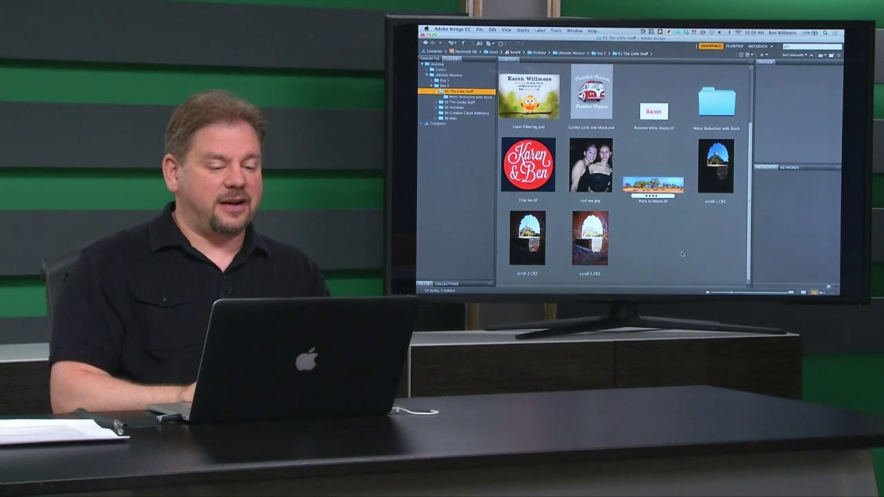
# Select the red eye.jpg thumbnail in the 01 The Little Stuff folder
pyautogui.click(590, 166)
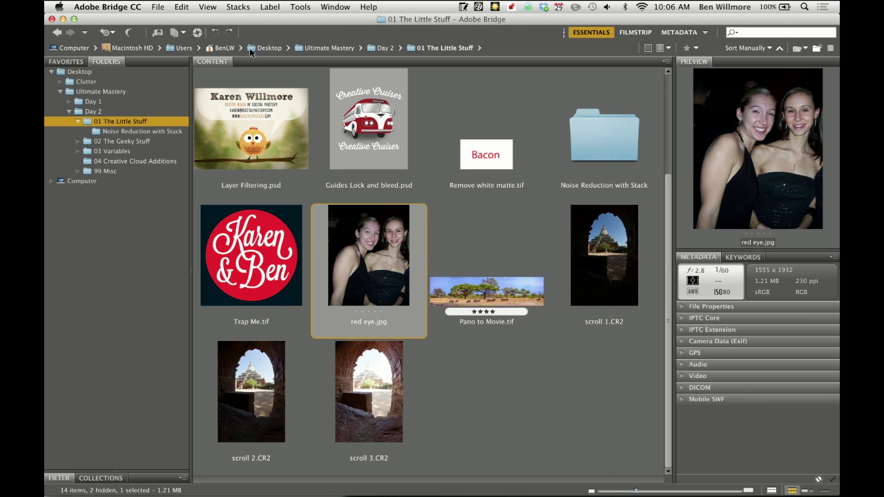
# Open red eye.jpg in Camera Raw and zoom to 200% on the left woman's eyes
pyautogui.click(159, 8)
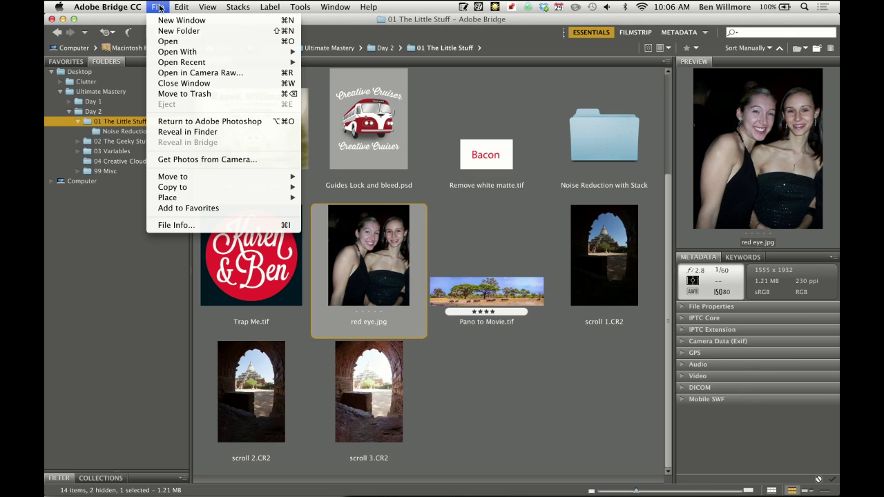
pyautogui.click(177, 73)
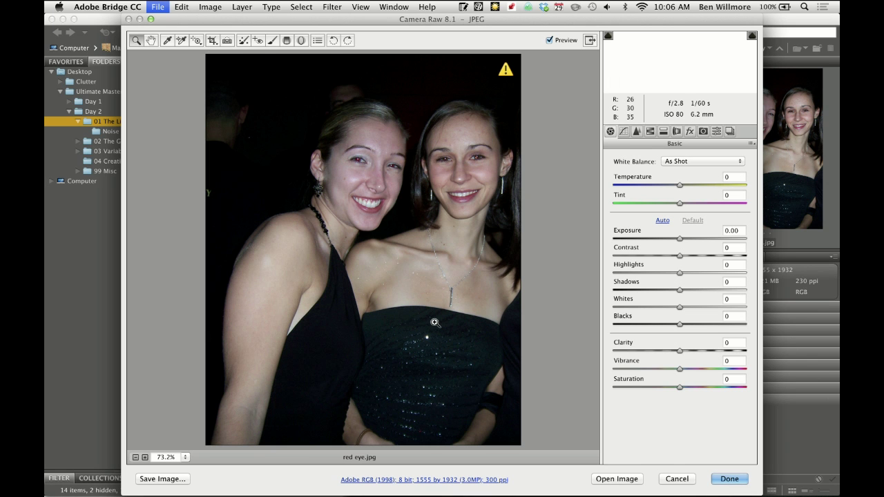
pyautogui.click(358, 165)
pyautogui.click(361, 155)
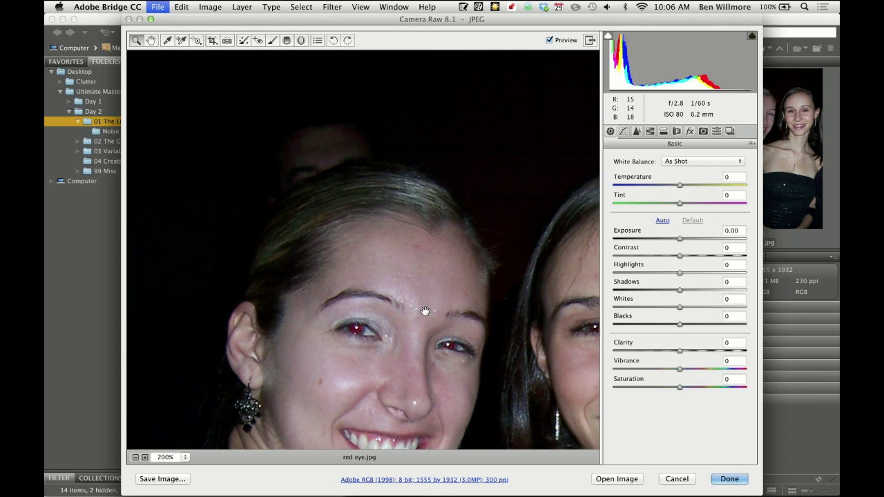
pyautogui.moveTo(426, 310); pyautogui.dragTo(470, 317)
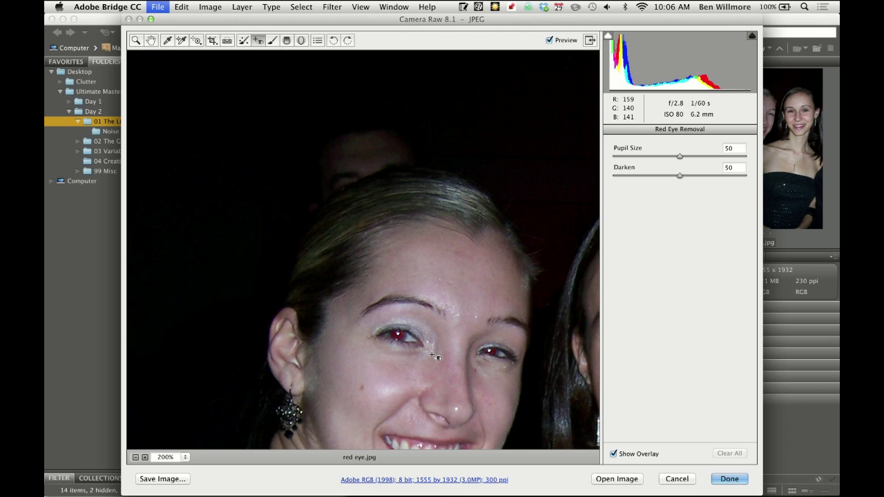
# Apply Red Eye Removal to her image-left eye and turn off Show Overlay
pyautogui.moveTo(404, 335); pyautogui.dragTo(368, 316)
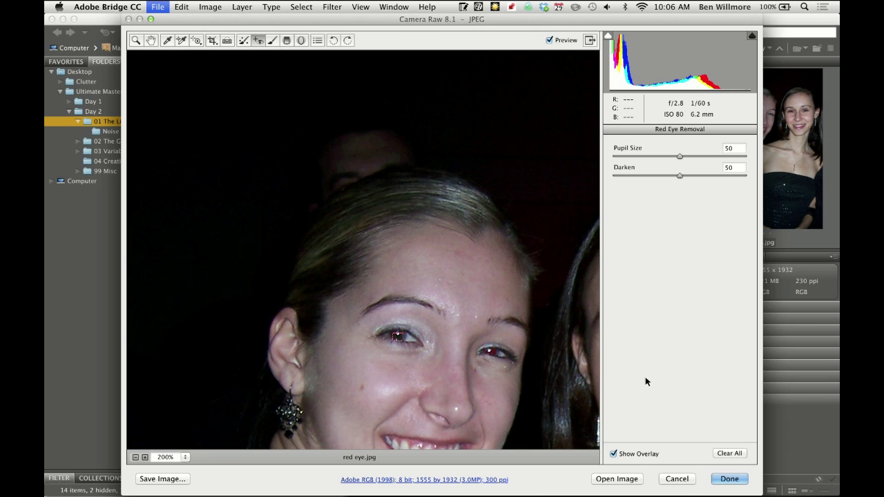
pyautogui.click(624, 453)
# Try Darken values of 10 and 96, settle on 41, then correct her other pupil
pyautogui.moveTo(680, 177); pyautogui.dragTo(627, 176)
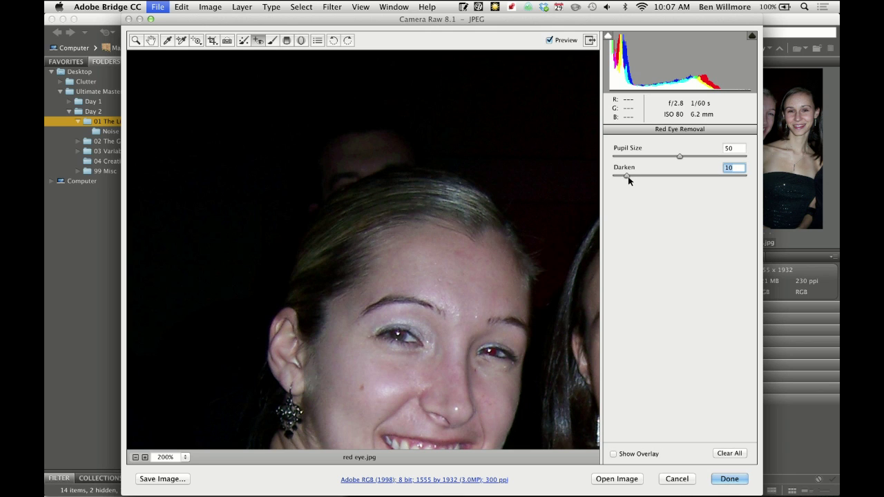
pyautogui.moveTo(629, 178); pyautogui.dragTo(746, 185)
pyautogui.moveTo(753, 182); pyautogui.dragTo(670, 178)
pyautogui.moveTo(516, 375); pyautogui.dragTo(469, 333)
# At 300% zoom, test Pupil Size values ending at 82, then cancel Camera Raw
pyautogui.click(502, 364)
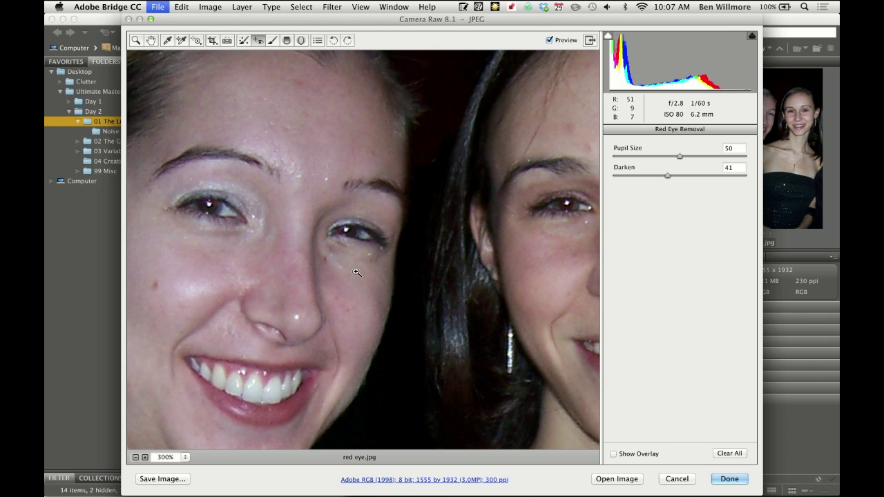
pyautogui.moveTo(444, 265); pyautogui.dragTo(519, 322)
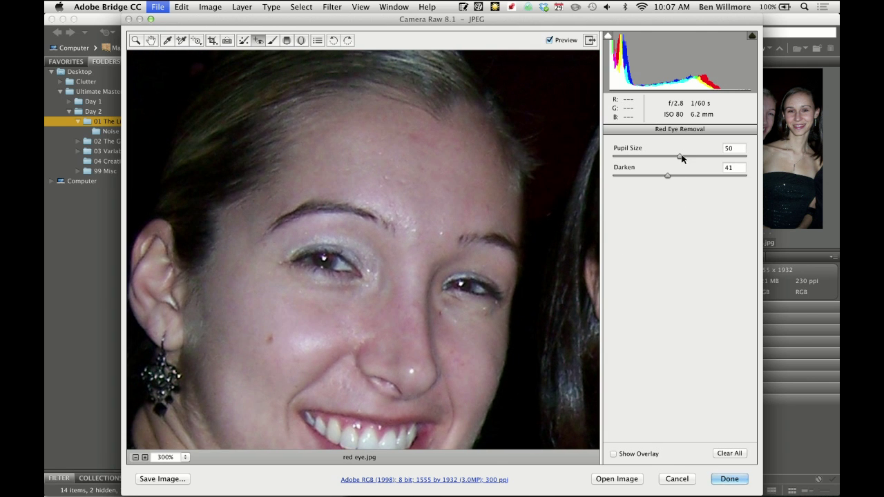
pyautogui.moveTo(679, 154); pyautogui.dragTo(689, 154)
pyautogui.moveTo(709, 156); pyautogui.dragTo(667, 158)
pyautogui.click(681, 479)
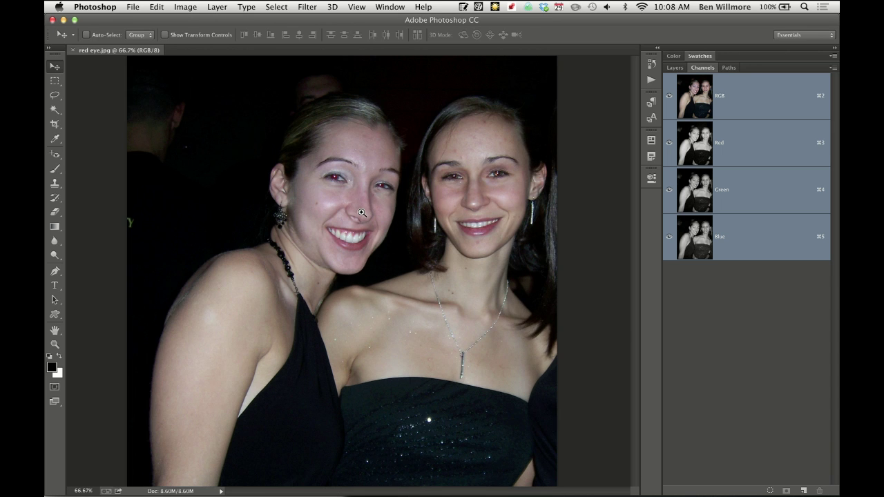
# Zoom Photoshop to 300% on the left woman's still-red eyes
pyautogui.click(325, 197)
pyautogui.click(350, 156)
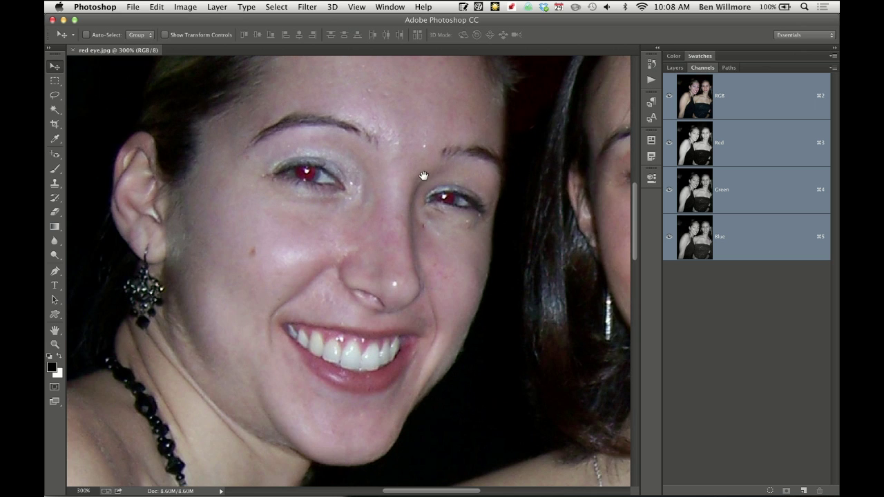
pyautogui.moveTo(424, 173); pyautogui.dragTo(465, 172)
pyautogui.scroll(-2, 466, 170)
pyautogui.scroll(1, 466, 168)
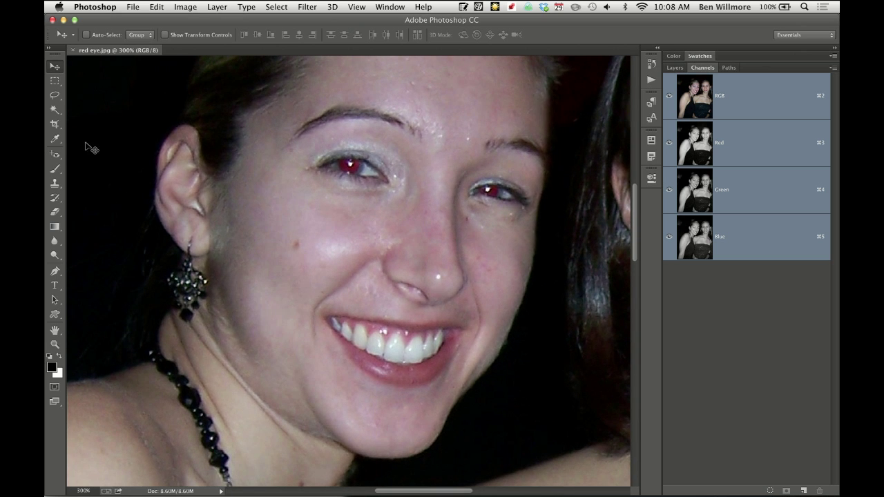
pyautogui.click(56, 153)
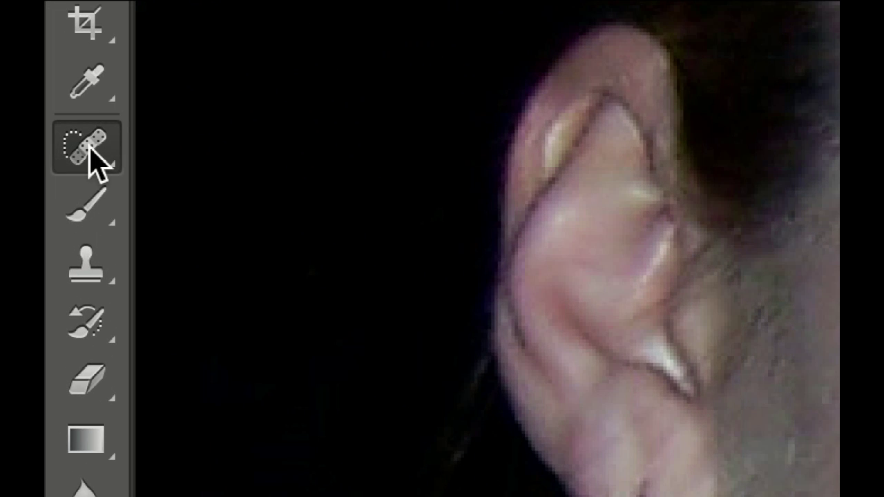
# Choose the Red Eye Tool from the Spot Healing Brush flyout
pyautogui.click(89, 148)
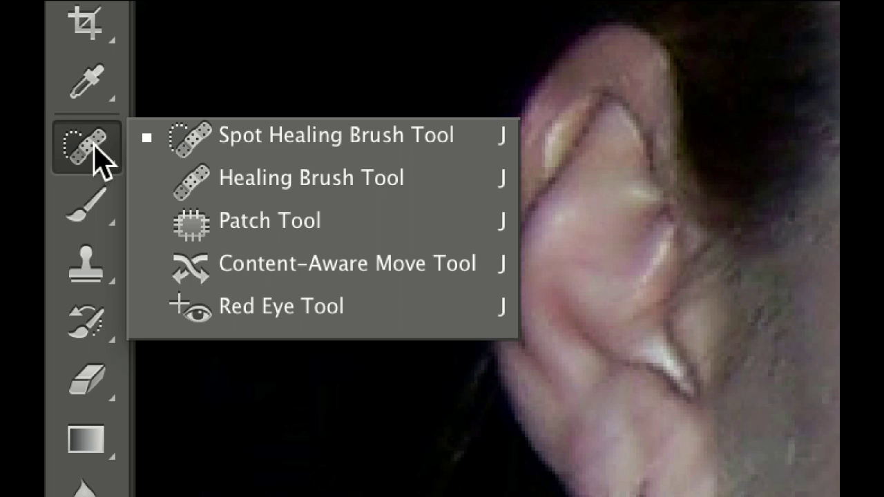
pyautogui.click(223, 314)
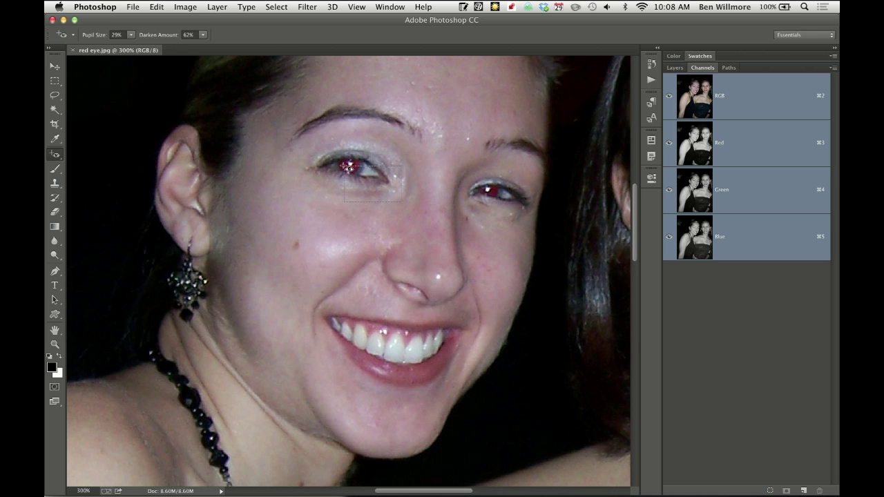
# Correct both of her red pupils with the Red Eye Tool at Darken Amount 49%
pyautogui.click(350, 166)
pyautogui.press('super+z')
pyautogui.click(351, 167)
pyautogui.moveTo(156, 38); pyautogui.dragTo(65, 35)
pyautogui.moveTo(156, 40); pyautogui.dragTo(182, 43)
pyautogui.click(492, 191)
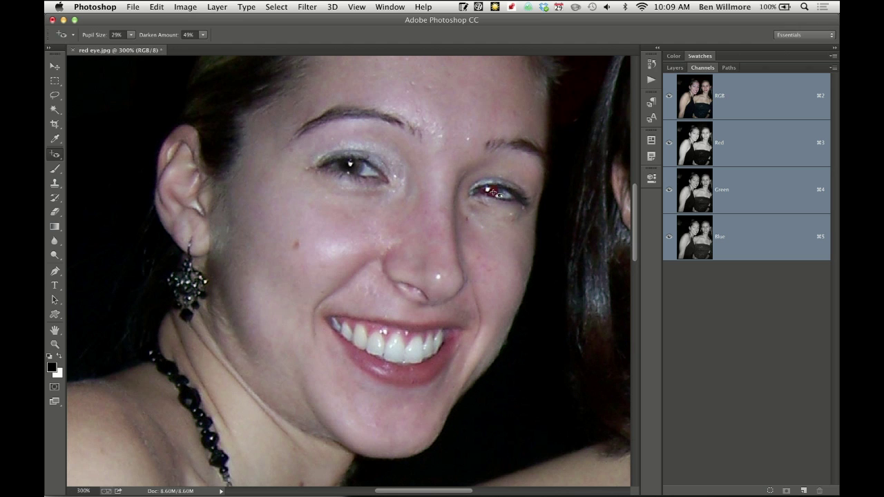